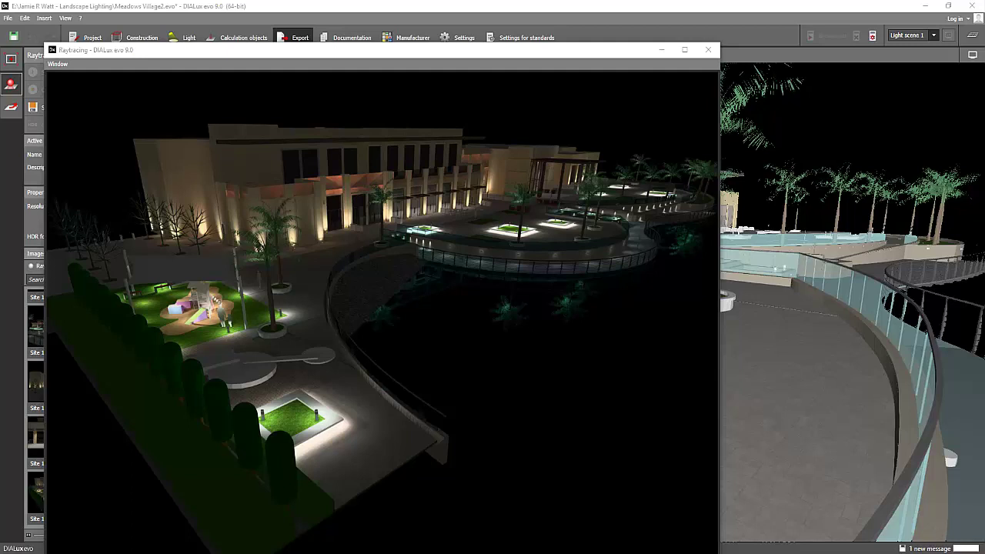
Switch to the Word document and review the bracket-on-branch and belt-on-trunk techniques in Table 5.
{"action": "left_click", "coordinate": [408, 538]}
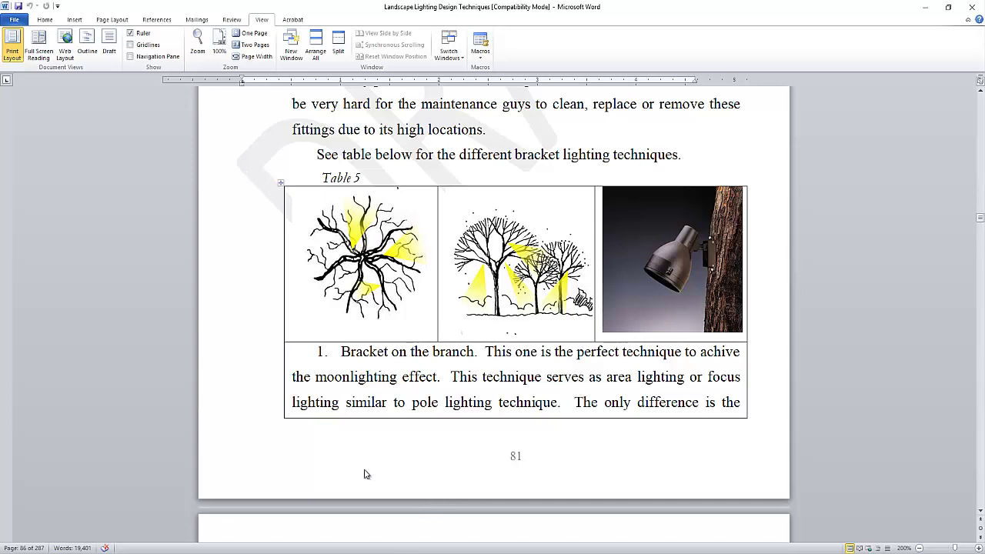
{"action": "scroll", "coordinate": [239, 458], "scroll_direction": "down", "scroll_amount": 3}
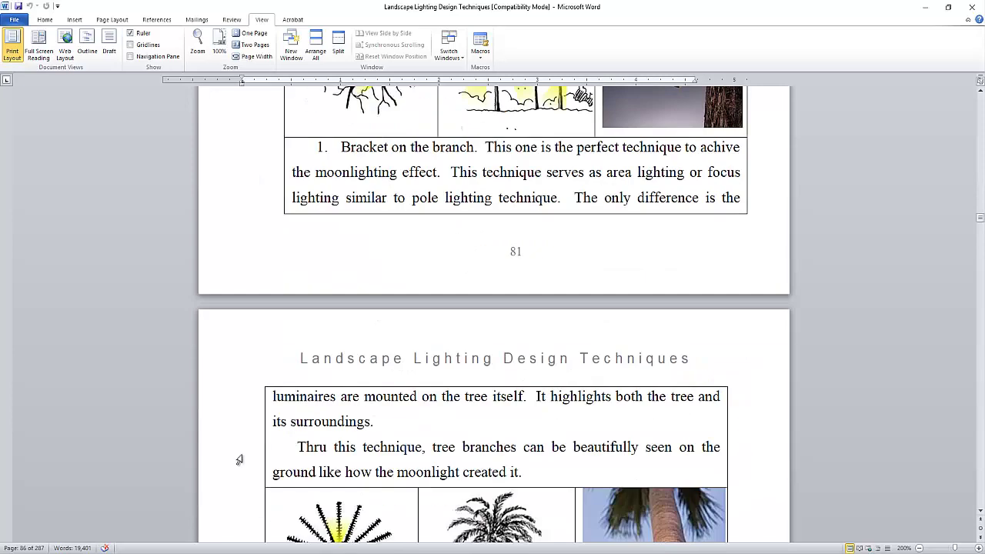
{"action": "scroll", "coordinate": [239, 461], "scroll_direction": "down", "scroll_amount": 3}
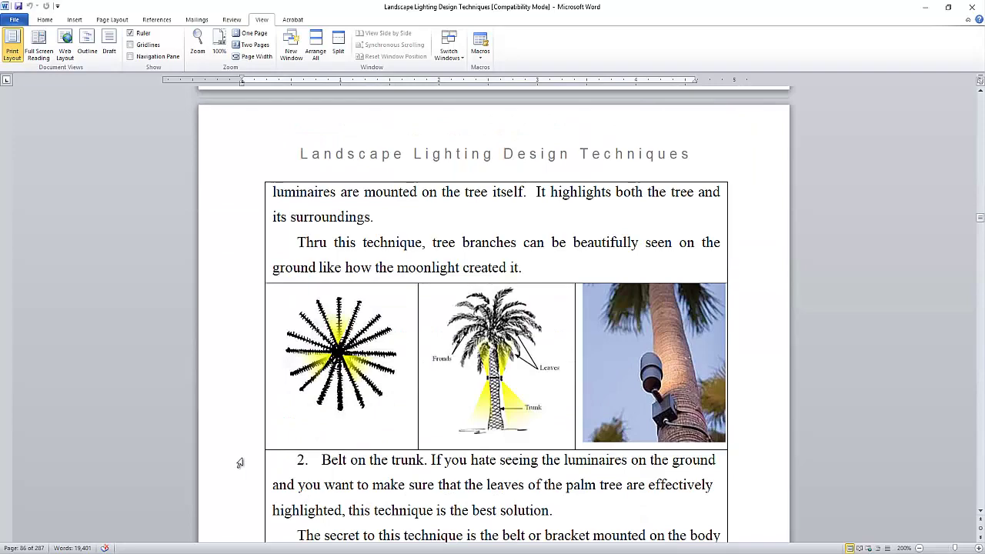
{"action": "scroll", "coordinate": [240, 463], "scroll_direction": "up", "scroll_amount": 6}
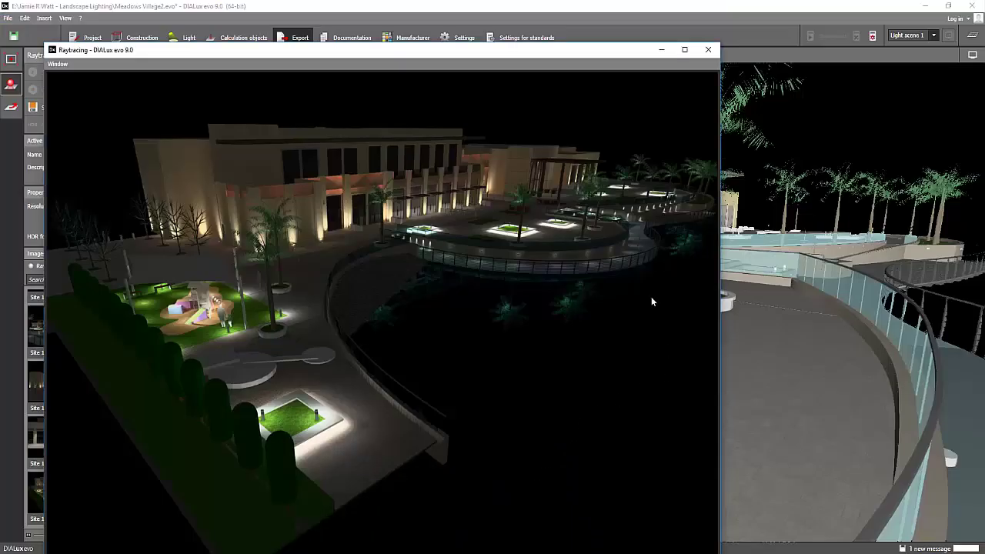
Return to DIALux evo, close the Raytracing window and select the upward-aimed luminaires on the nearest palm trunk.
{"action": "left_click", "coordinate": [708, 49]}
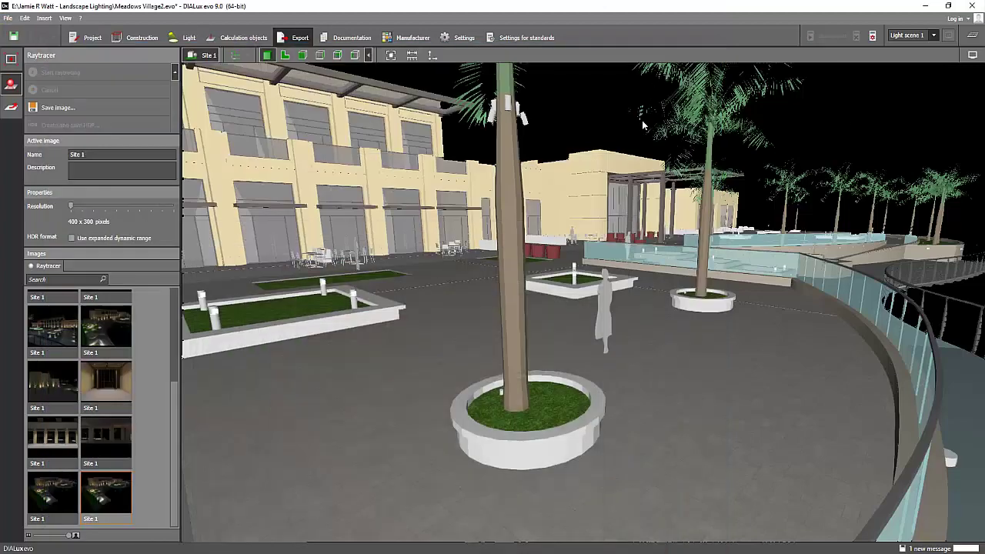
{"action": "mouse_move", "coordinate": [602, 103]}
{"action": "right_mouse_down"}
{"action": "mouse_move", "coordinate": [570, 106]}
{"action": "mouse_move", "coordinate": [561, 120]}
{"action": "mouse_move", "coordinate": [613, 109]}
{"action": "right_mouse_up"}
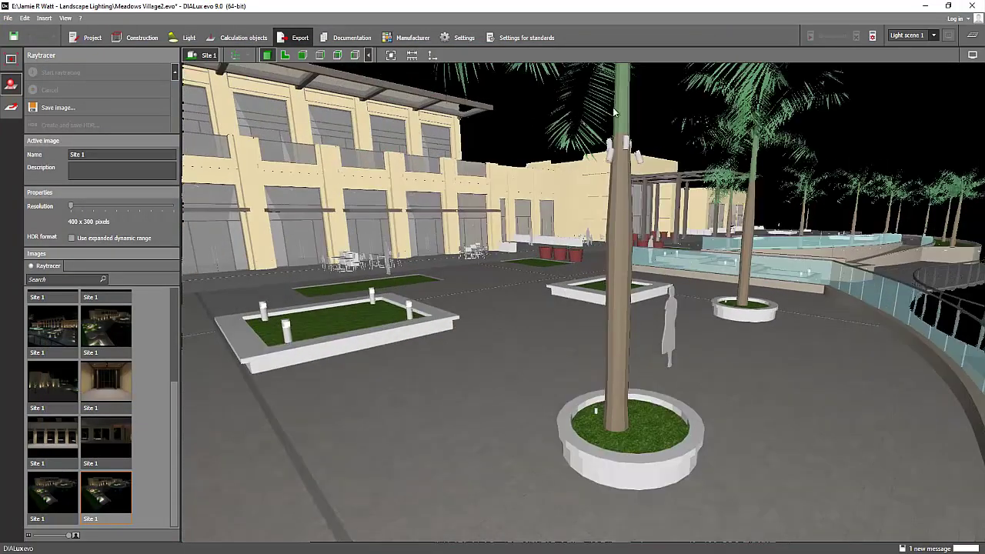
{"action": "double_click", "coordinate": [631, 148]}
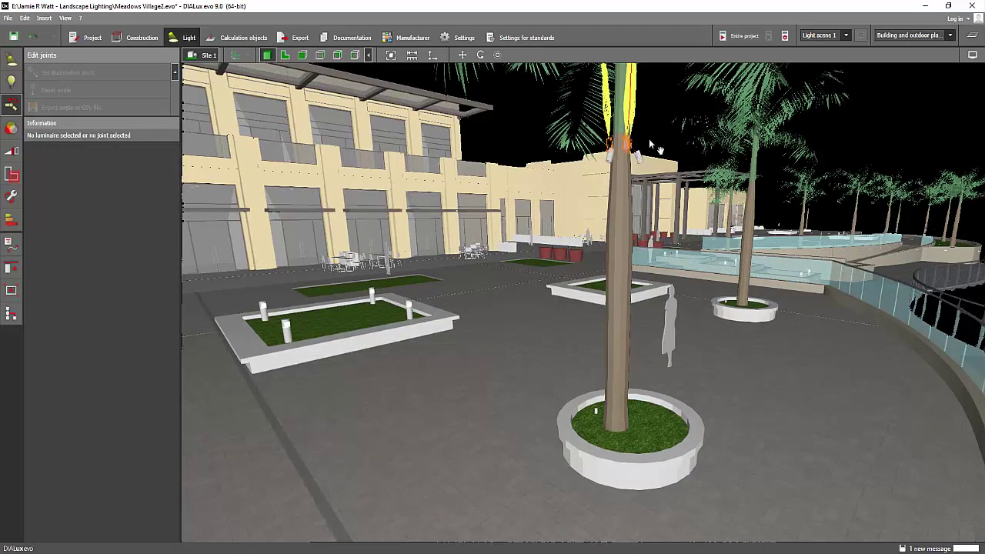
{"action": "middle_click_drag", "start_coordinate": [647, 146], "coordinate": [642, 156]}
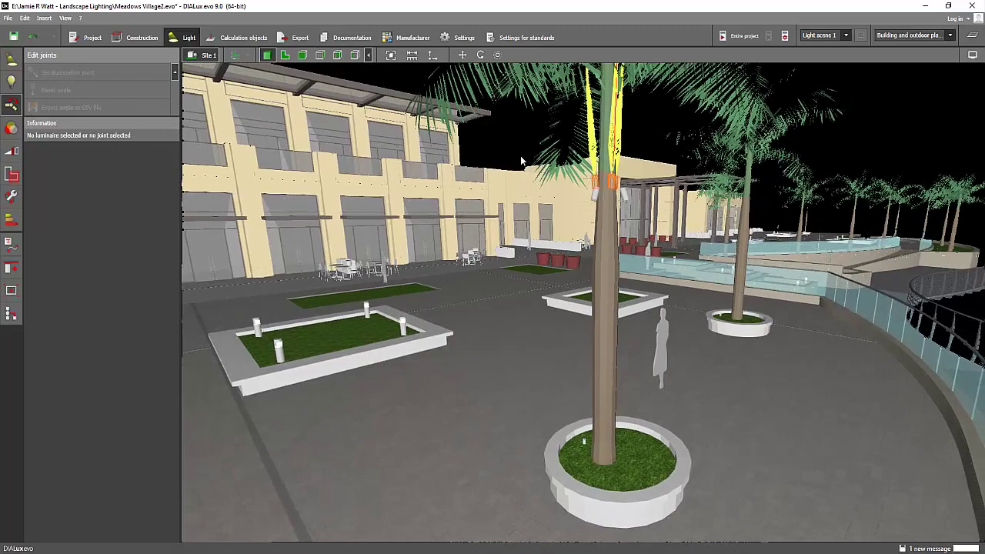
{"action": "right_click_drag", "start_coordinate": [522, 152], "coordinate": [529, 140]}
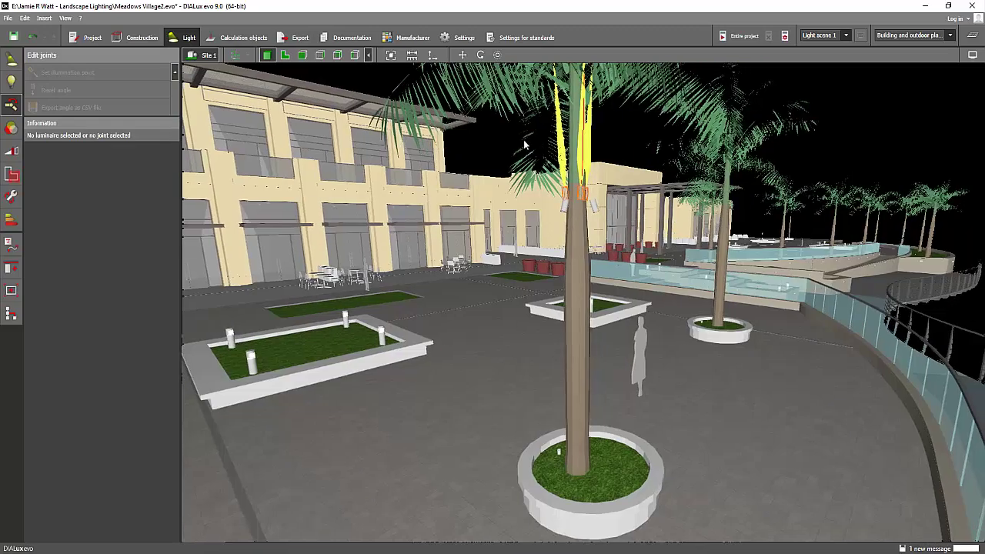
Select the palm trunk's downward-aimed luminaires and inspect a single one in a wireframe elevation and with its light preview in 3D.
{"action": "left_click", "coordinate": [593, 210]}
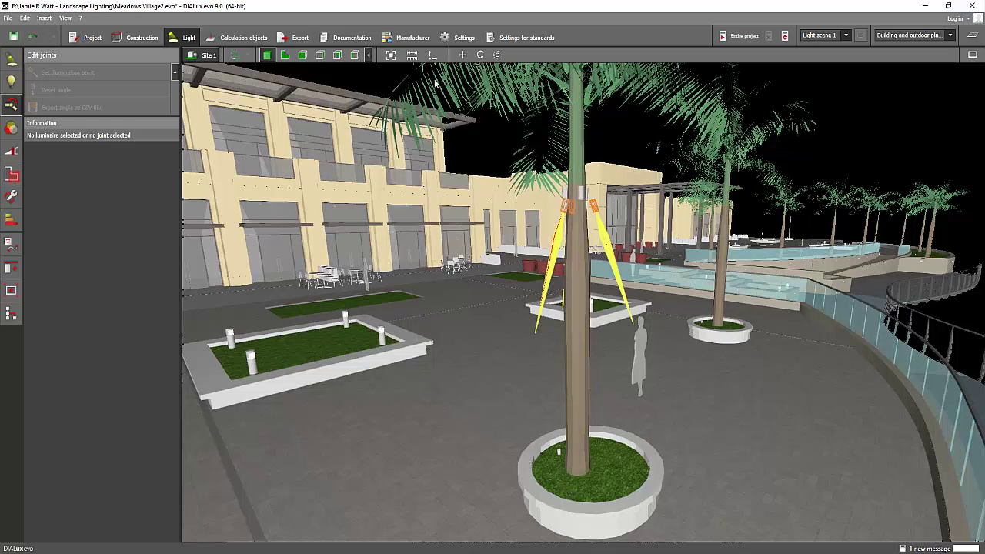
{"action": "left_click", "coordinate": [266, 55]}
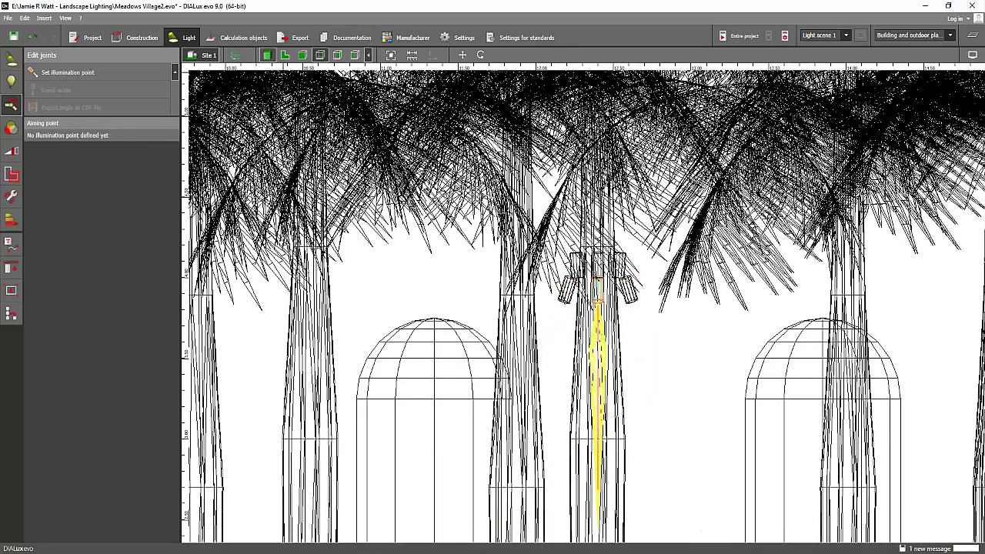
{"action": "left_click", "coordinate": [270, 56]}
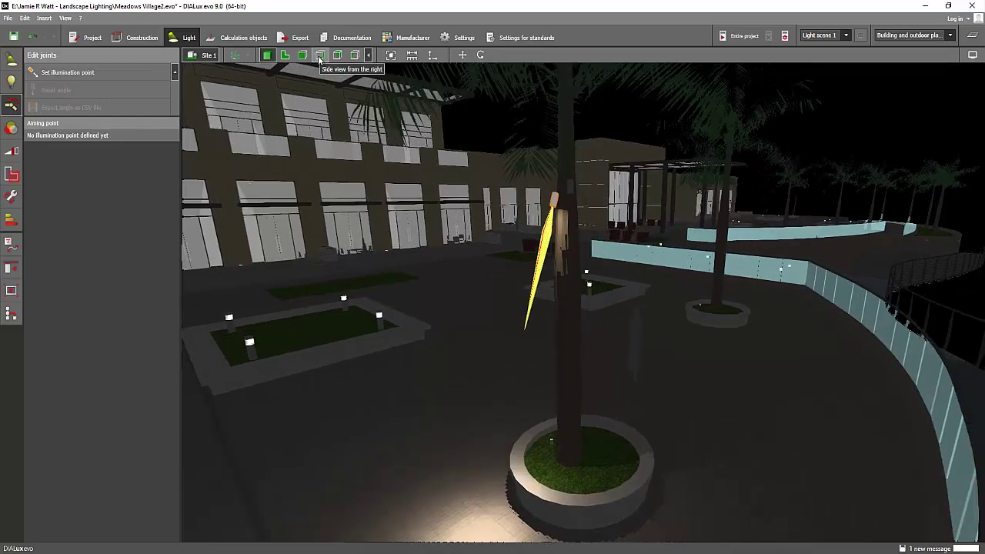
Preview the light of one upward-aimed trunk luminaire and examine how it strikes the palm fronds.
{"action": "left_click", "coordinate": [320, 57]}
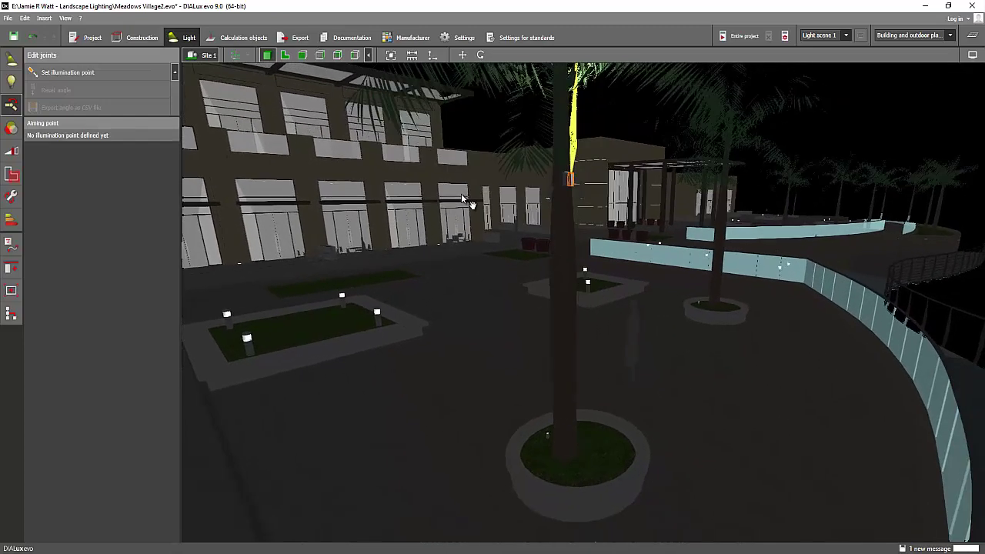
{"action": "middle_click_drag", "start_coordinate": [458, 194], "coordinate": [436, 211]}
{"action": "right_click_drag", "start_coordinate": [381, 276], "coordinate": [589, 268]}
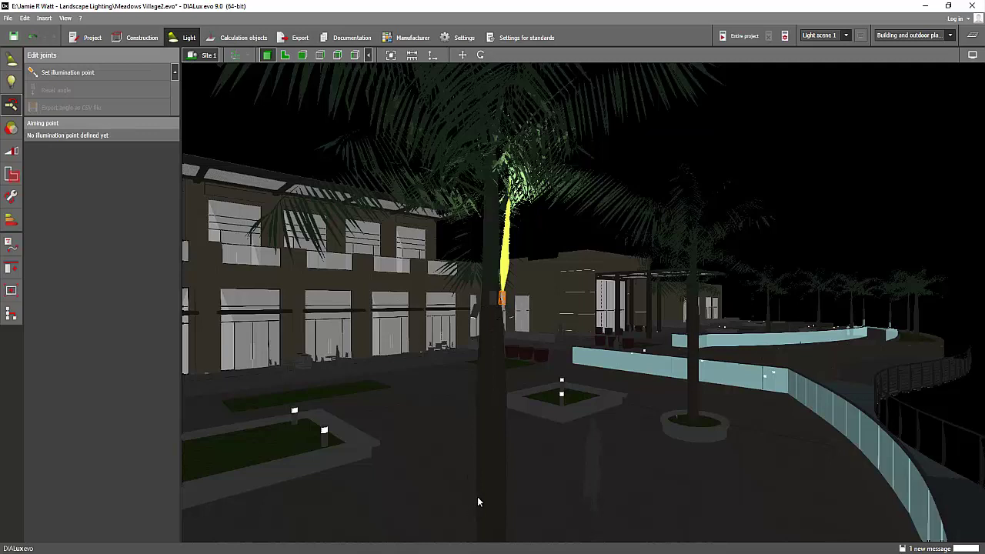
Switch to the Word document and compare the palm trunk belt technique with the bracket-on-the-branch technique in Table 5.
{"action": "left_click", "coordinate": [413, 511]}
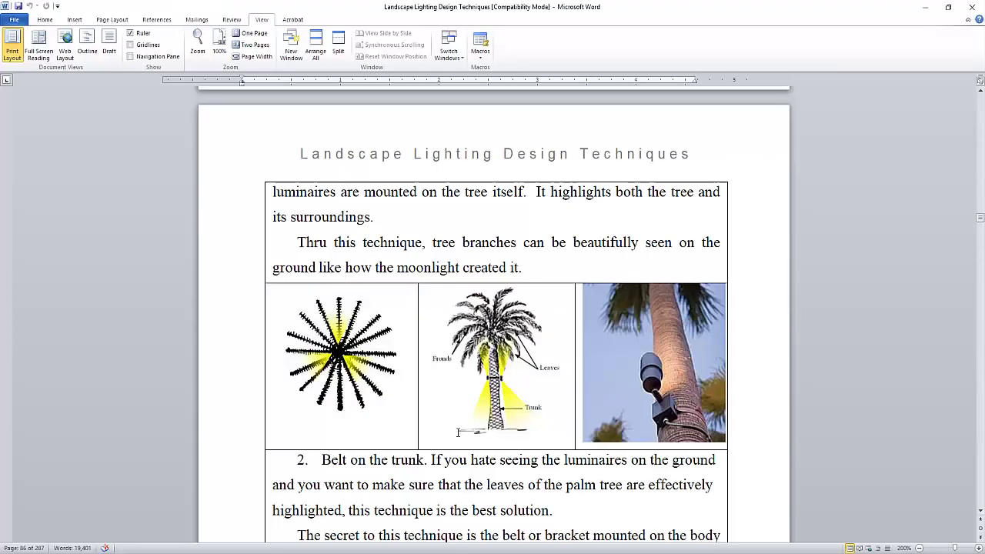
{"action": "scroll", "coordinate": [685, 353], "scroll_direction": "down", "scroll_amount": 5}
{"action": "scroll", "coordinate": [685, 353], "scroll_direction": "up", "scroll_amount": 3}
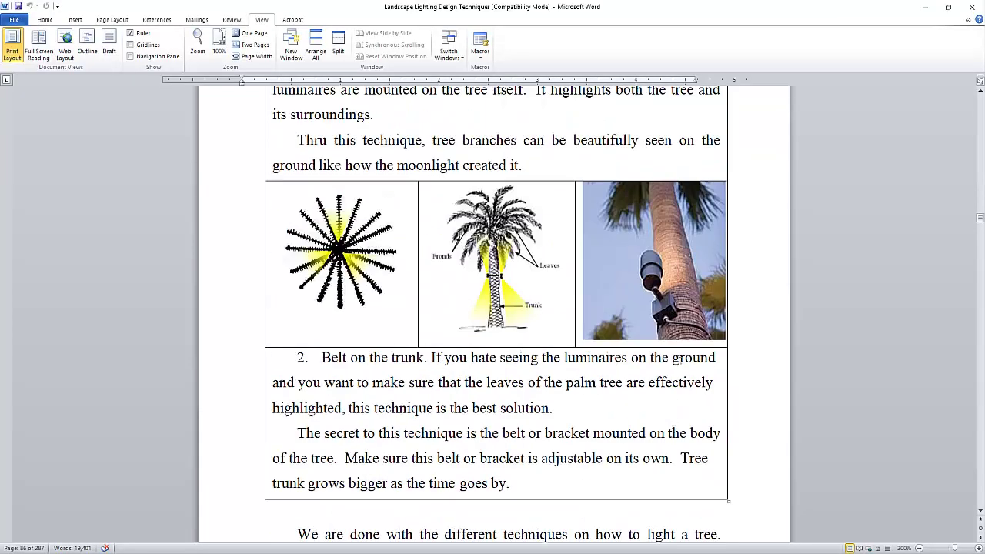
{"action": "scroll", "coordinate": [682, 341], "scroll_direction": "up", "scroll_amount": 5}
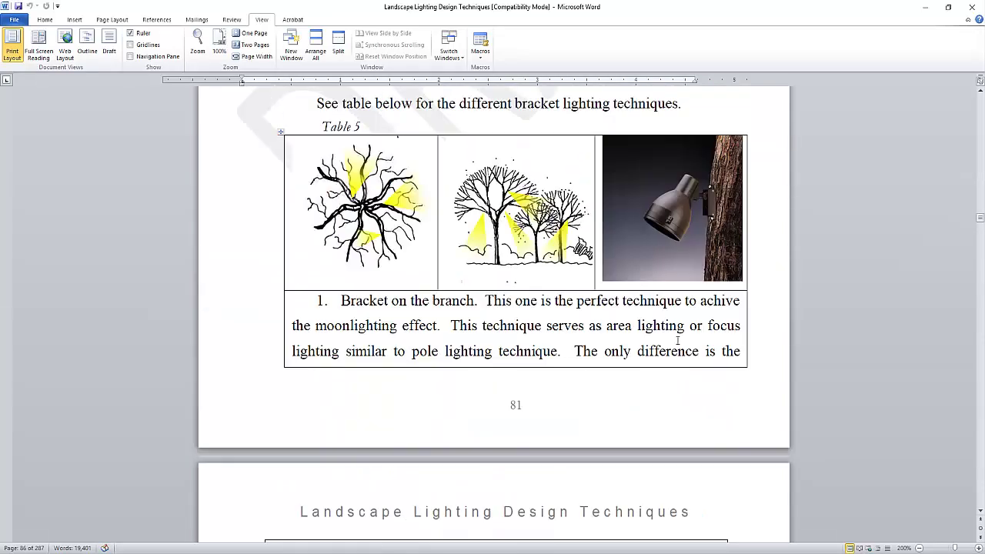
{"action": "scroll", "coordinate": [672, 315], "scroll_direction": "down", "scroll_amount": 6}
{"action": "scroll", "coordinate": [673, 315], "scroll_direction": "up", "scroll_amount": 1}
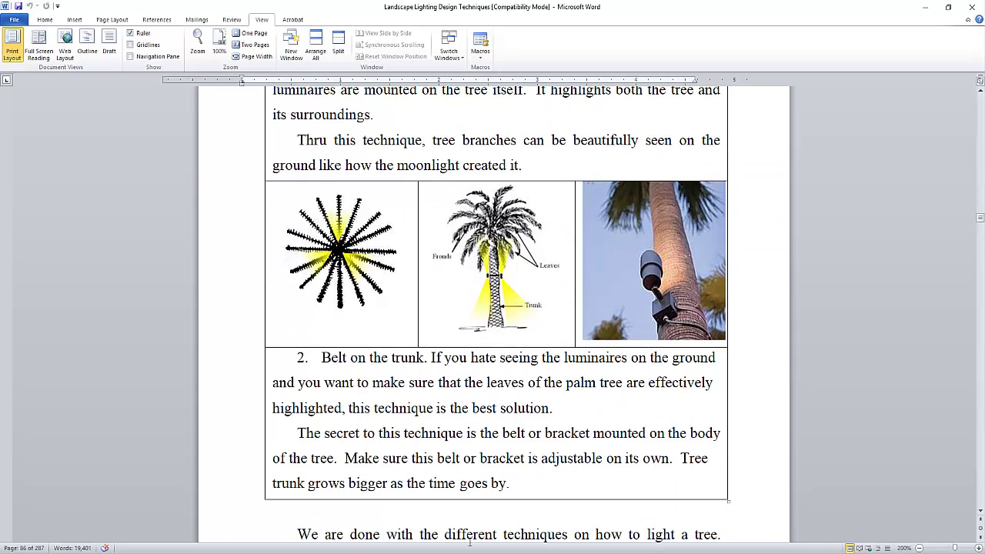
{"action": "scroll", "coordinate": [521, 373], "scroll_direction": "up", "scroll_amount": 5}
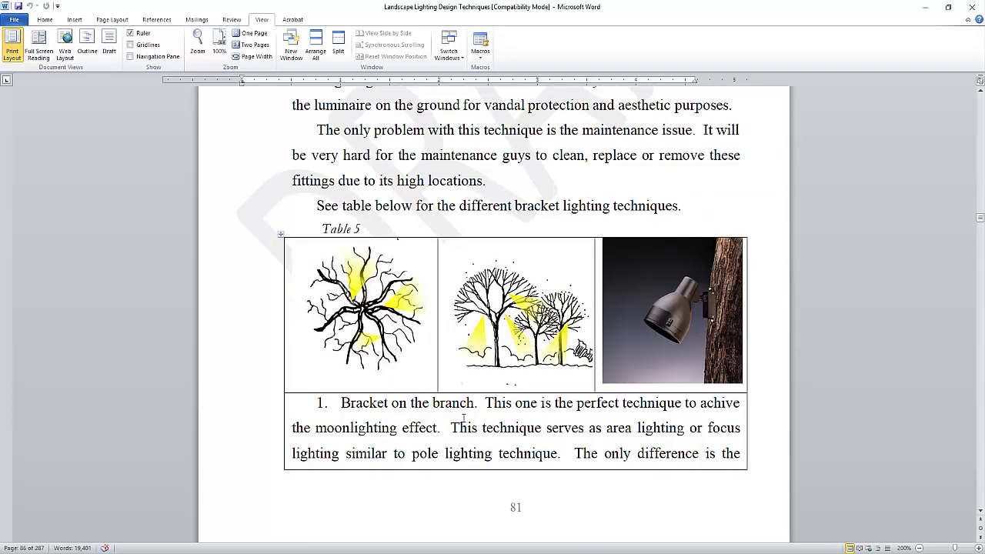
{"action": "scroll", "coordinate": [512, 365], "scroll_direction": "down", "scroll_amount": 1}
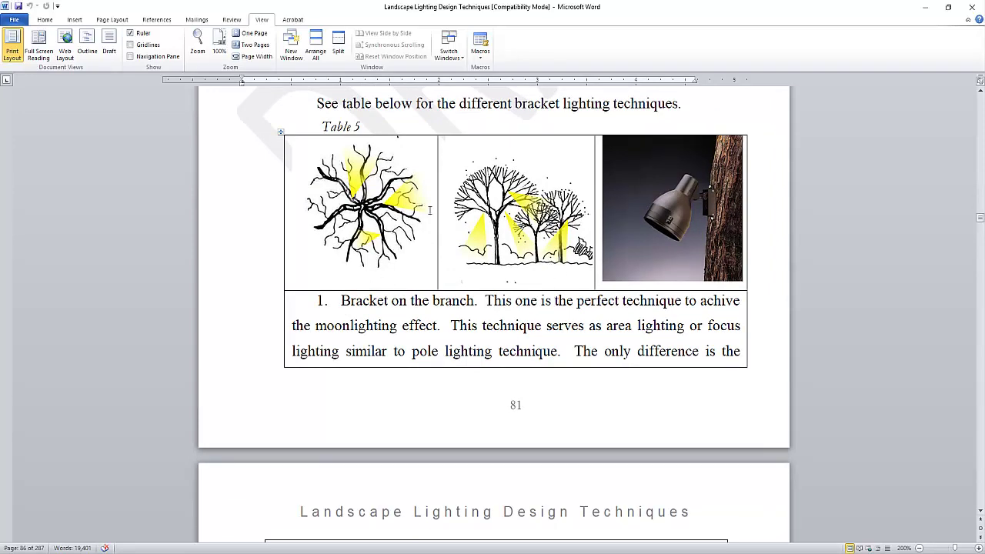
{"action": "scroll", "coordinate": [512, 323], "scroll_direction": "down", "scroll_amount": 1}
{"action": "scroll", "coordinate": [510, 334], "scroll_direction": "up", "scroll_amount": 2}
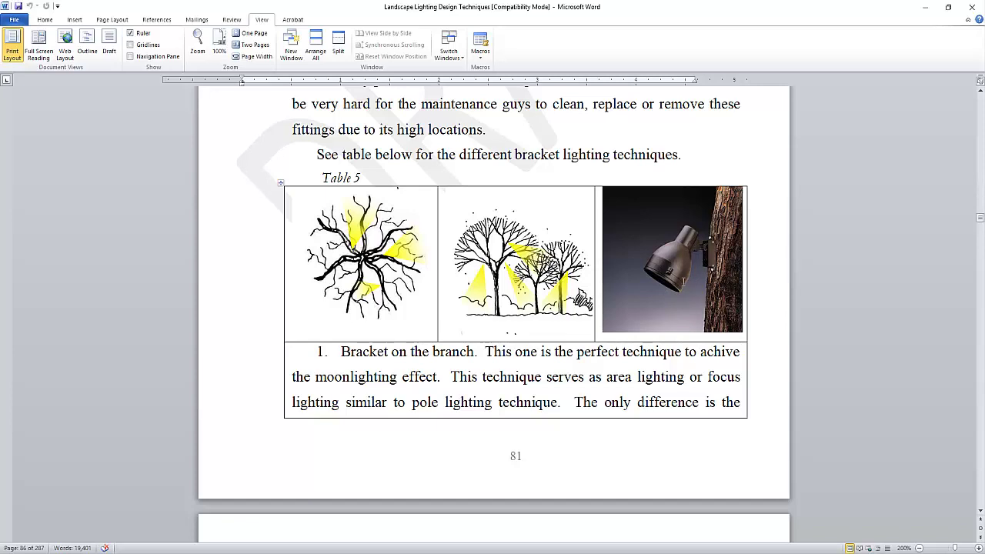
{"action": "scroll", "coordinate": [674, 289], "scroll_direction": "down", "scroll_amount": 5}
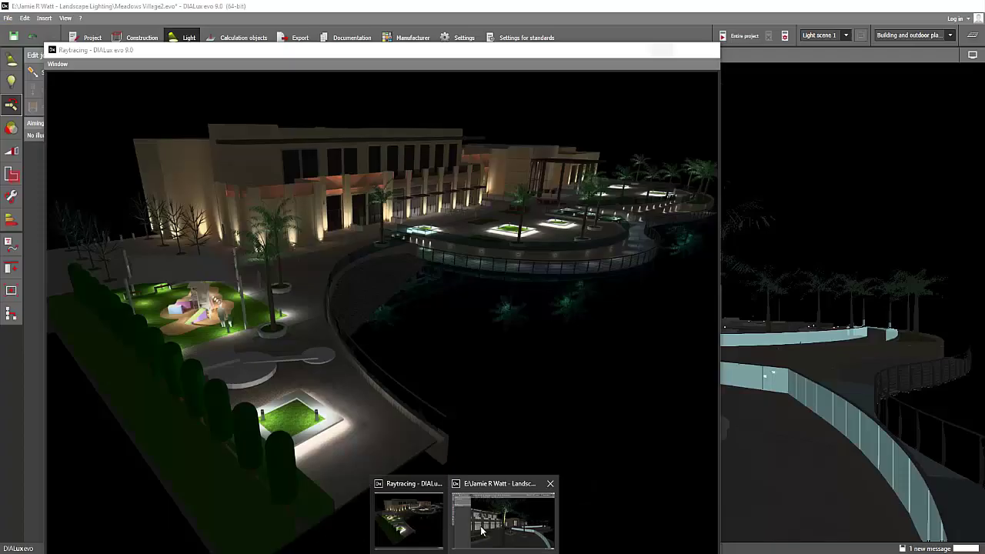
Switch to the main DIALux evo project window and select the luminaires mounted on the branches of a bare tree beside the building.
{"action": "left_click", "coordinate": [491, 530]}
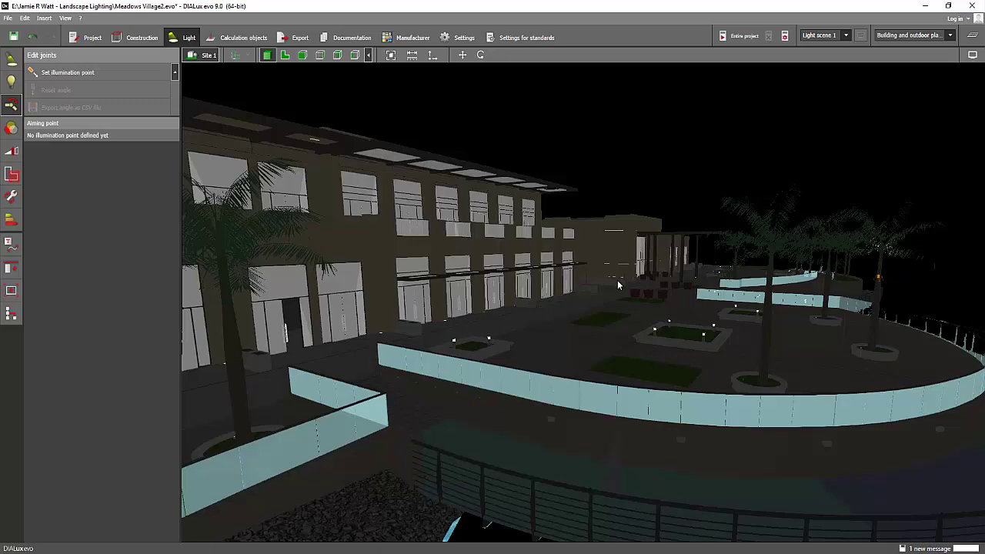
{"action": "scroll", "coordinate": [618, 285], "scroll_direction": "down", "scroll_amount": 4}
{"action": "right_click_drag", "start_coordinate": [537, 297], "coordinate": [675, 298]}
{"action": "scroll", "coordinate": [675, 298], "scroll_direction": "down", "scroll_amount": 5}
{"action": "scroll", "coordinate": [463, 370], "scroll_direction": "up", "scroll_amount": 2}
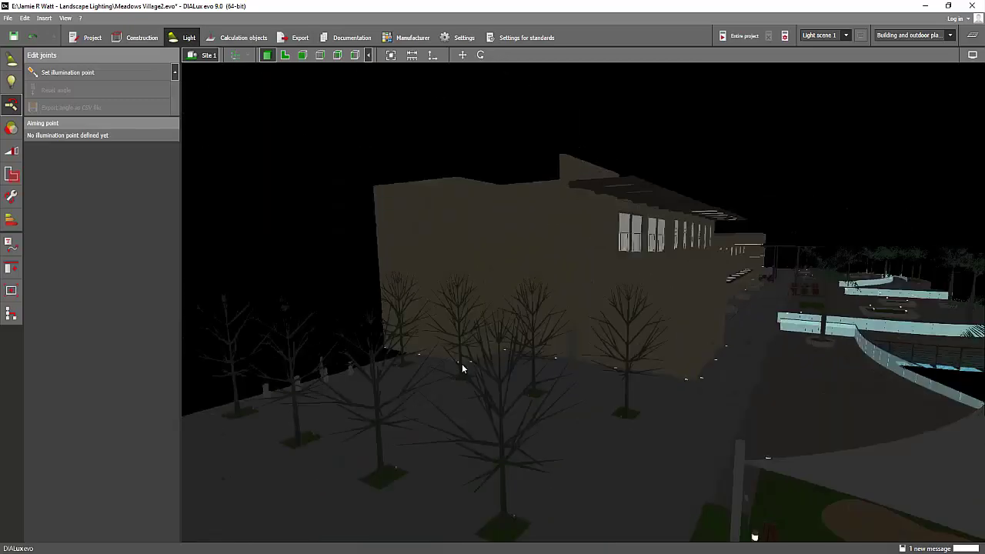
{"action": "scroll", "coordinate": [463, 369], "scroll_direction": "up", "scroll_amount": 3}
{"action": "left_click", "coordinate": [331, 264]}
{"action": "middle_click_drag", "start_coordinate": [322, 350], "coordinate": [410, 262]}
{"action": "right_click_drag", "start_coordinate": [409, 259], "coordinate": [493, 232]}
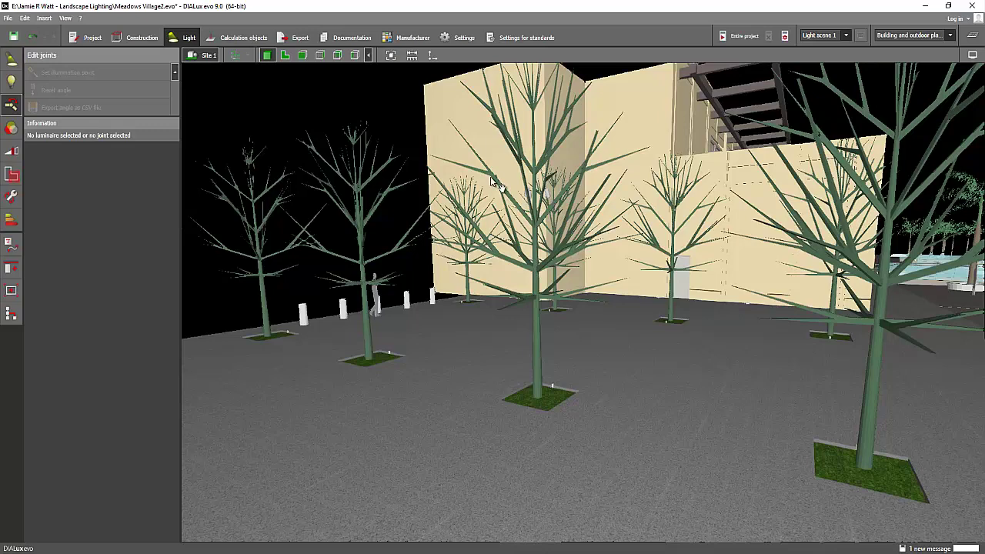
{"action": "scroll", "coordinate": [501, 196], "scroll_direction": "up", "scroll_amount": 5}
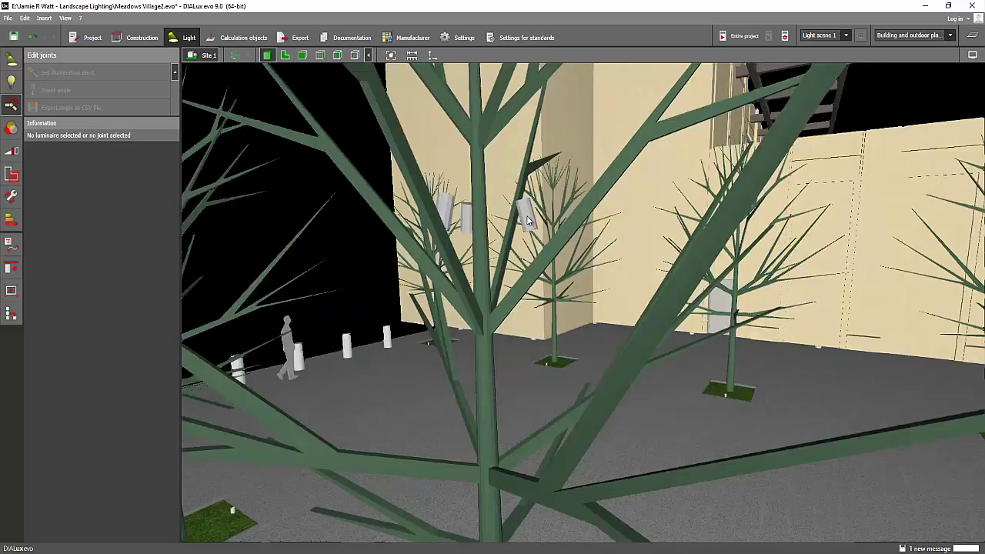
{"action": "left_click", "coordinate": [528, 221]}
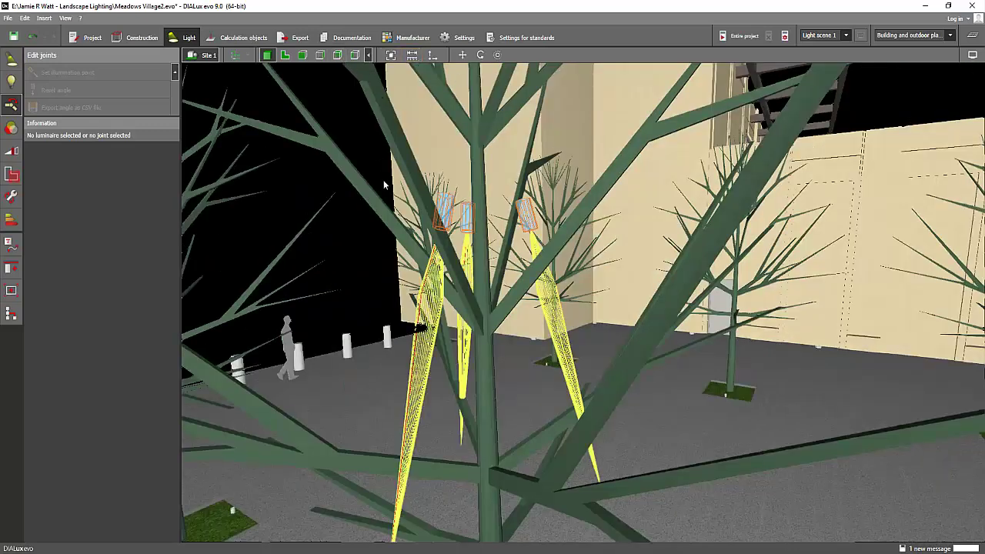
Isolate a single branch-mounted luminaire in the plan view and preview its light on the paving in 3D.
{"action": "left_click", "coordinate": [285, 55]}
{"action": "scroll", "coordinate": [398, 119], "scroll_direction": "down", "scroll_amount": 10}
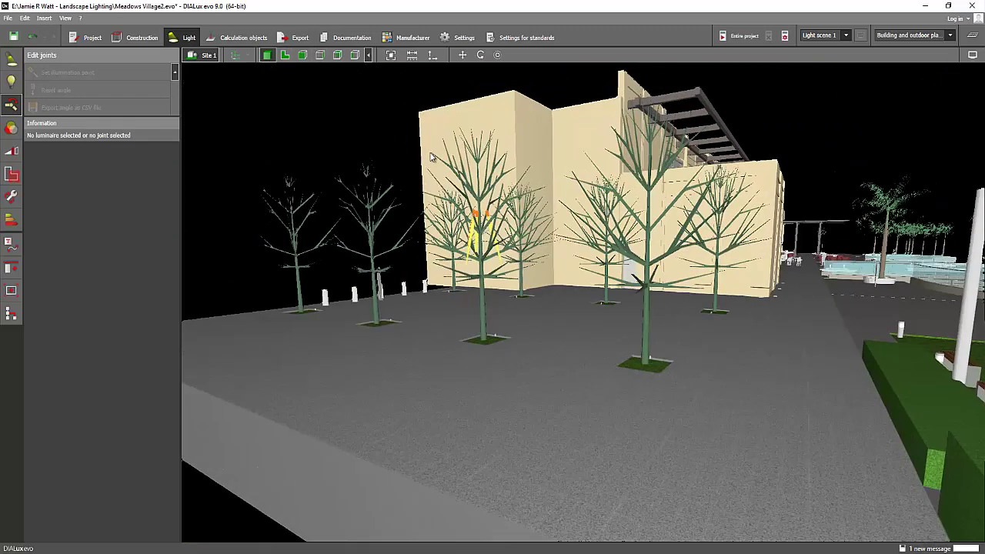
{"action": "scroll", "coordinate": [468, 183], "scroll_direction": "up", "scroll_amount": 3}
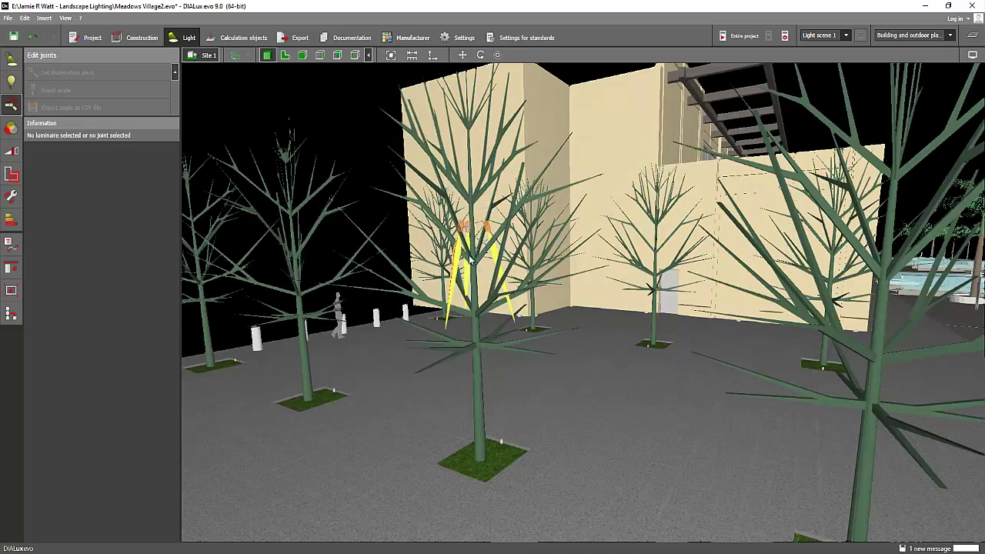
{"action": "left_click", "coordinate": [285, 55]}
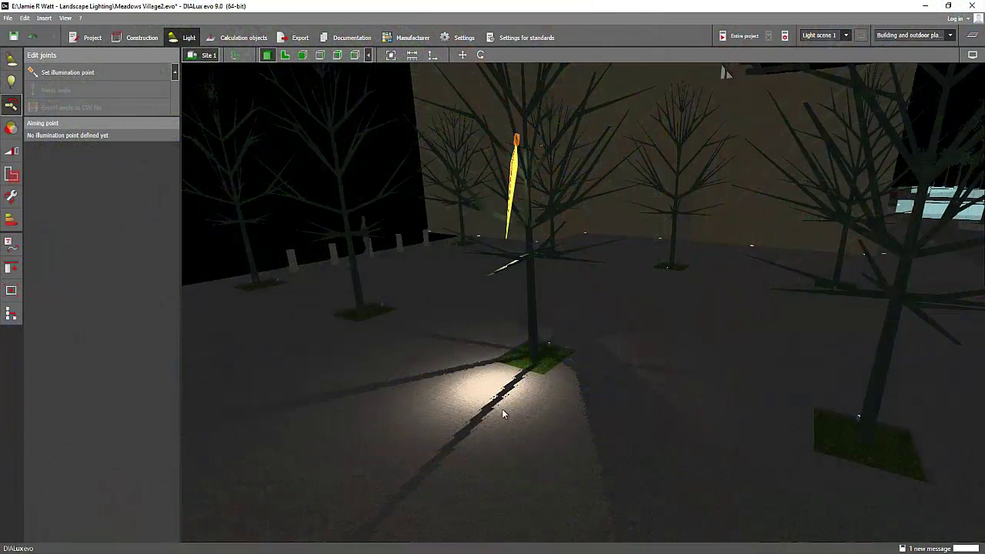
Examine the moonlighting effect and branch shadows on the ground from several viewpoints around the trees and building.
{"action": "scroll", "coordinate": [546, 358], "scroll_direction": "down", "scroll_amount": 10}
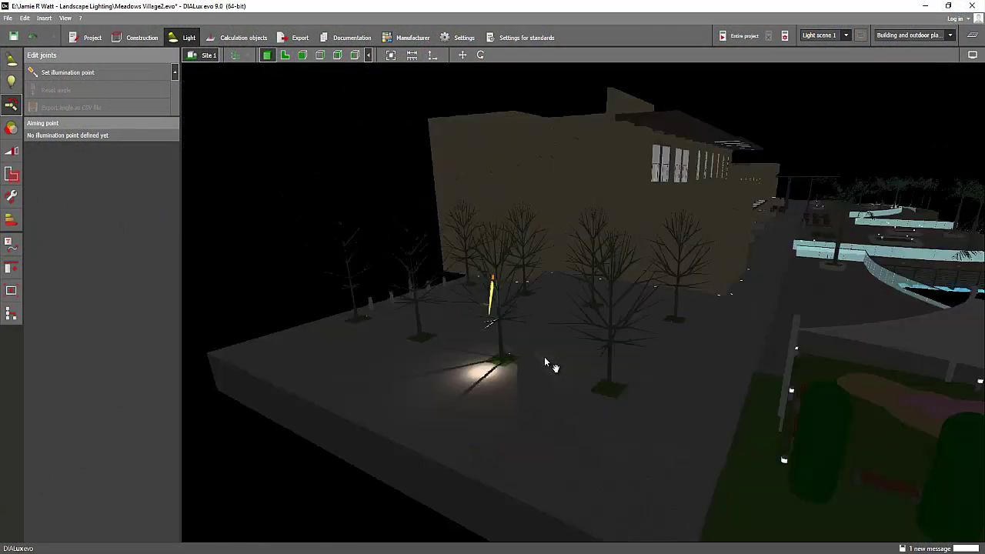
{"action": "middle_click_drag", "start_coordinate": [545, 357], "coordinate": [542, 355]}
{"action": "right_click_drag", "start_coordinate": [609, 366], "coordinate": [542, 368]}
{"action": "right_click_drag", "start_coordinate": [659, 339], "coordinate": [651, 344]}
{"action": "middle_click_drag", "start_coordinate": [652, 347], "coordinate": [524, 303]}
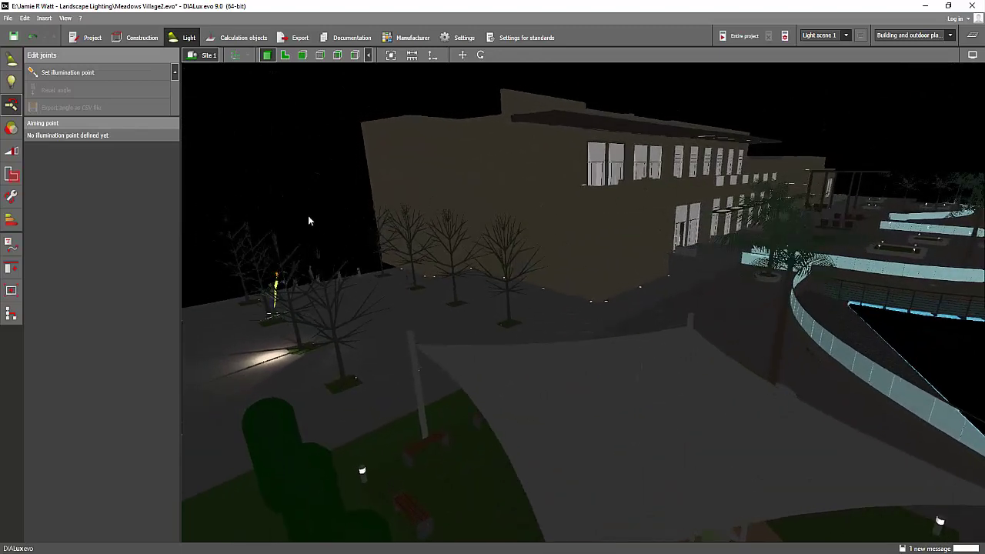
{"action": "scroll", "coordinate": [322, 217], "scroll_direction": "up", "scroll_amount": 3}
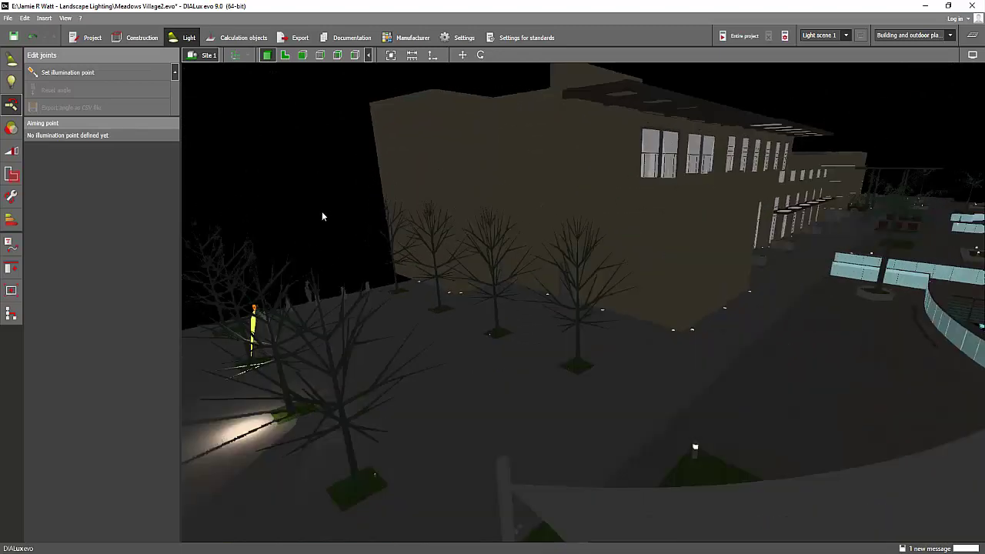
{"action": "left_click", "coordinate": [318, 210]}
{"action": "right_click_drag", "start_coordinate": [319, 218], "coordinate": [655, 367]}
{"action": "left_click_drag", "start_coordinate": [654, 371], "coordinate": [679, 336]}
Switch to the Word document and review the Bracket Lighting Techniques section around the bracket-on-the-branch entry.
{"action": "left_click", "coordinate": [727, 248]}
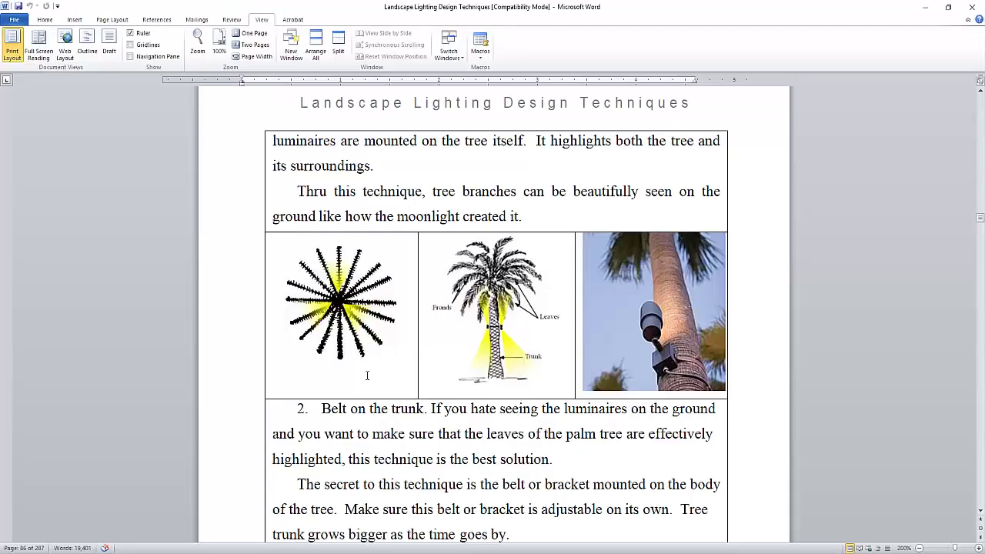
{"action": "scroll", "coordinate": [493, 307], "scroll_direction": "up", "scroll_amount": 3}
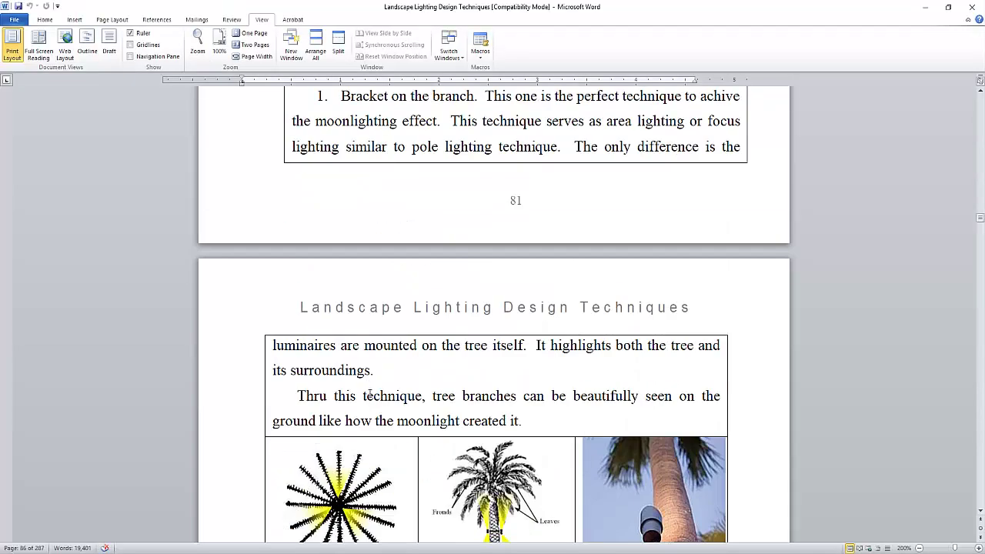
{"action": "scroll", "coordinate": [492, 308], "scroll_direction": "up", "scroll_amount": 5, "text": "ctrl"}
{"action": "scroll", "coordinate": [369, 400], "scroll_direction": "up", "scroll_amount": 4}
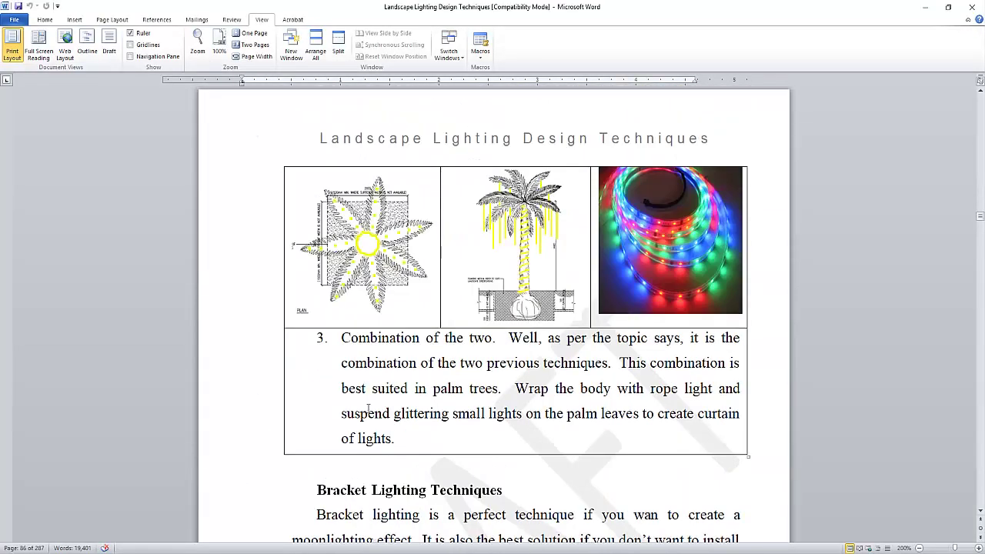
{"action": "scroll", "coordinate": [370, 405], "scroll_direction": "down", "scroll_amount": 3}
{"action": "scroll", "coordinate": [374, 424], "scroll_direction": "down", "scroll_amount": 4}
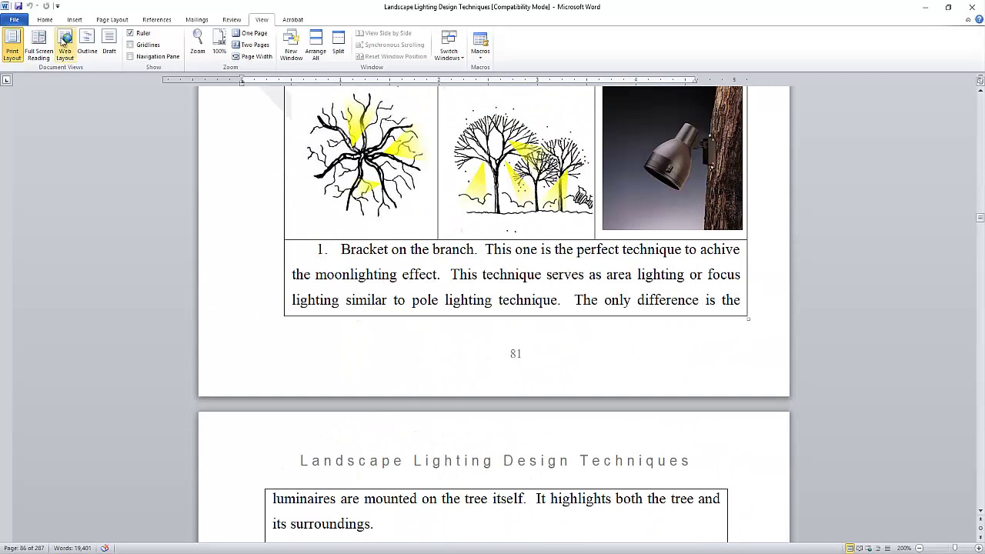
Display the document two pages at a time.
{"action": "left_click", "coordinate": [114, 21]}
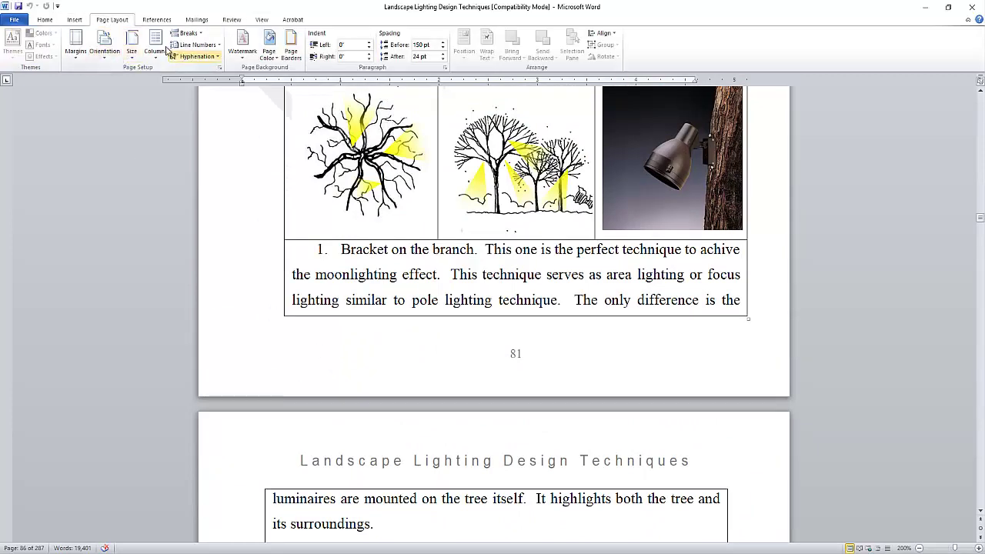
{"action": "left_click", "coordinate": [232, 21]}
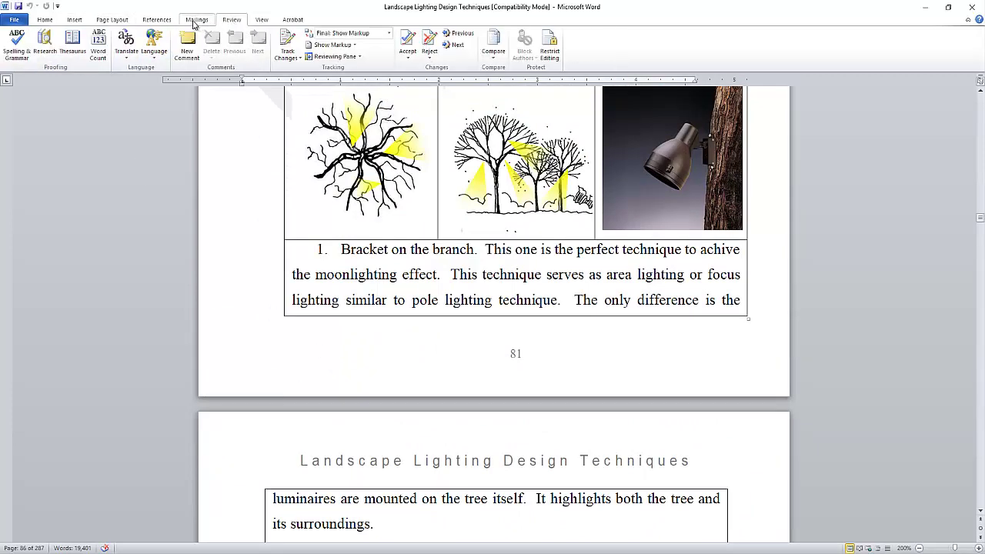
{"action": "left_click", "coordinate": [262, 20]}
{"action": "left_click", "coordinate": [254, 44]}
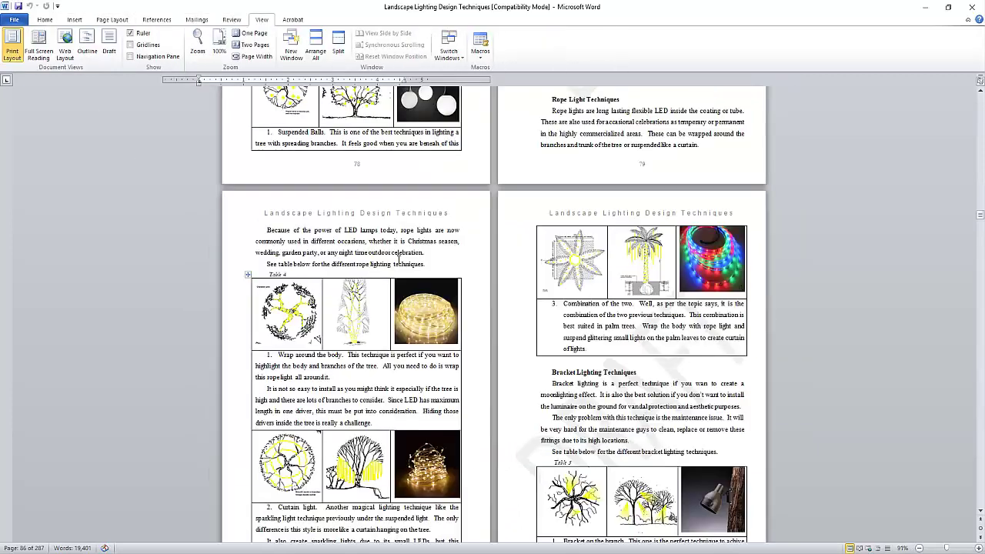
Look back through the rope light, suspended light and pole light technique tables, as far as Table 2.
{"action": "scroll", "coordinate": [399, 258], "scroll_direction": "down", "scroll_amount": 1}
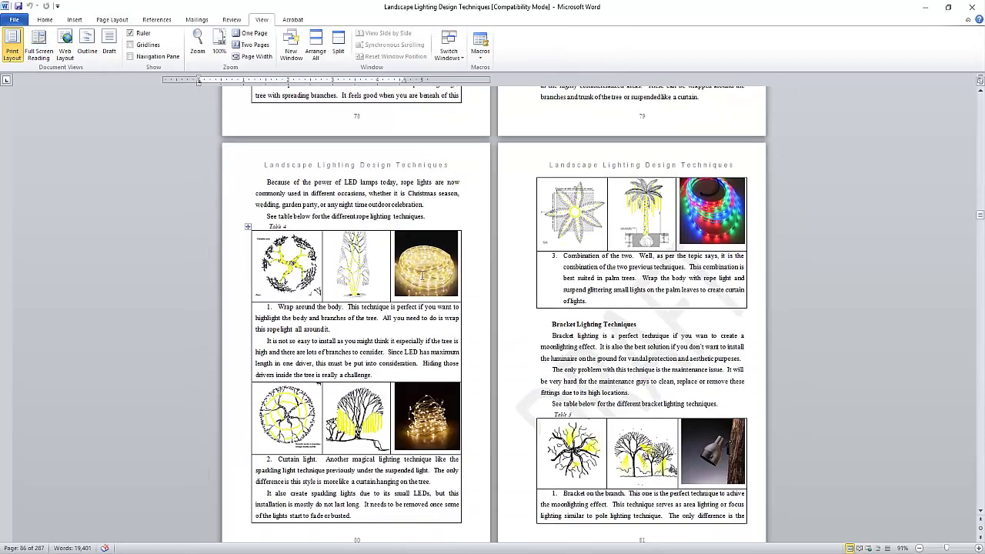
{"action": "scroll", "coordinate": [423, 275], "scroll_direction": "up", "scroll_amount": 8}
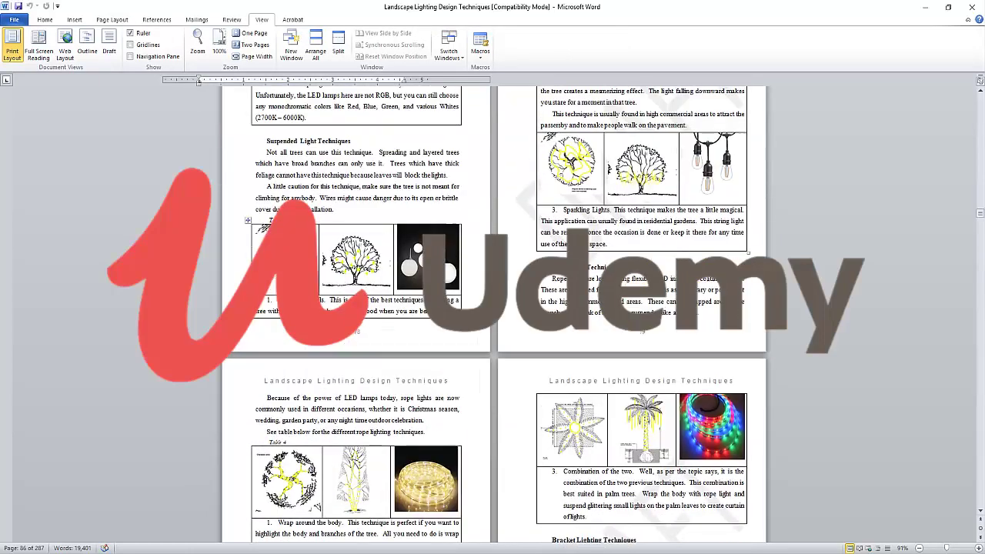
{"action": "scroll", "coordinate": [445, 279], "scroll_direction": "up", "scroll_amount": 5}
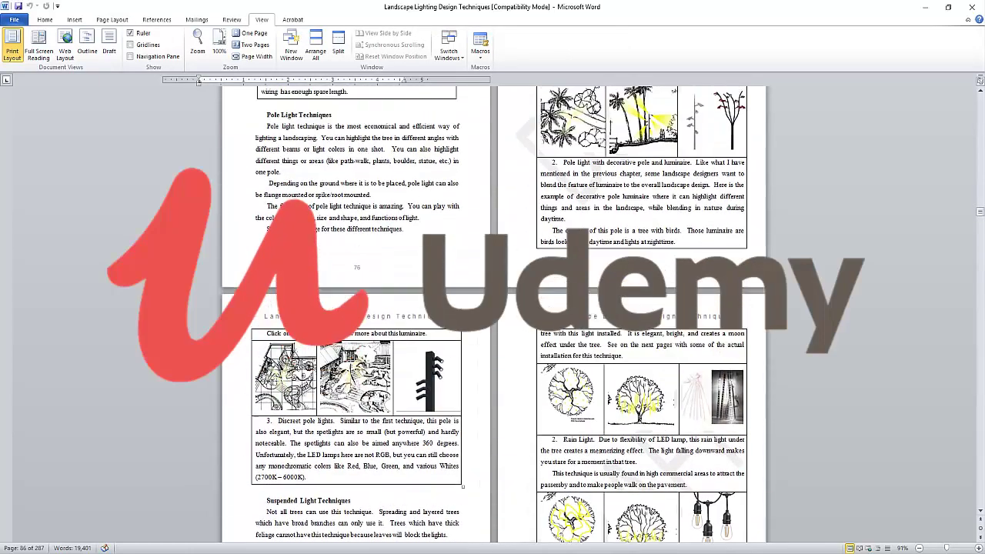
{"action": "scroll", "coordinate": [446, 281], "scroll_direction": "up", "scroll_amount": 4}
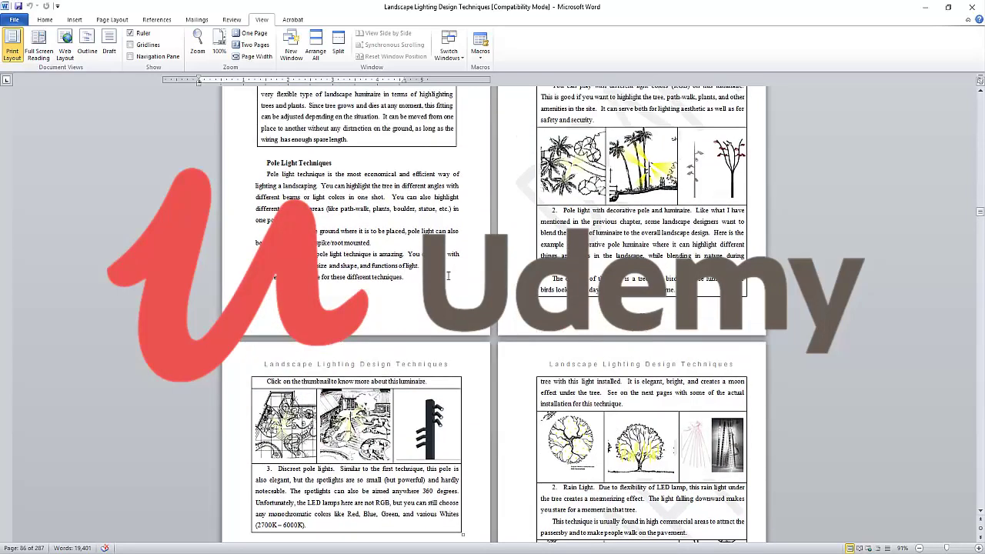
{"action": "scroll", "coordinate": [454, 293], "scroll_direction": "up", "scroll_amount": 1}
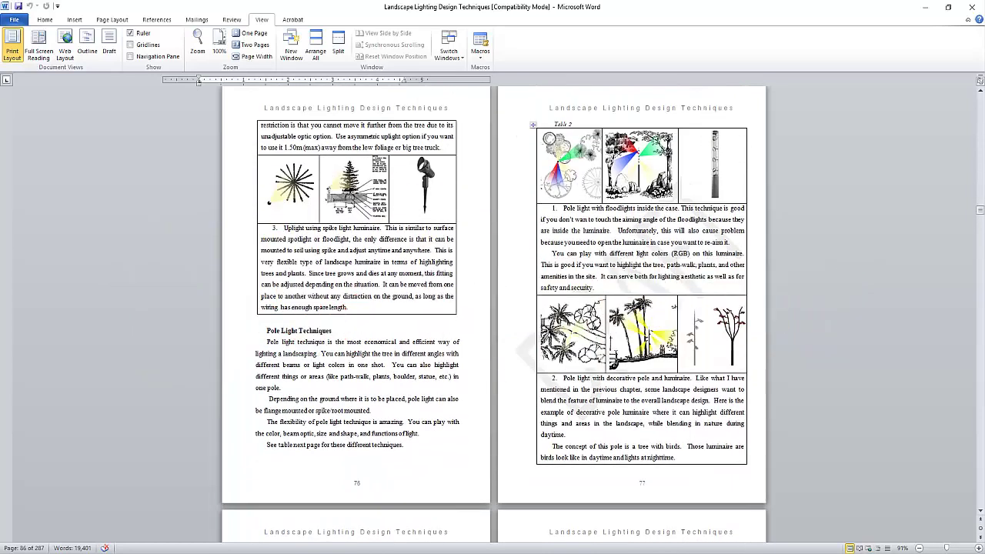